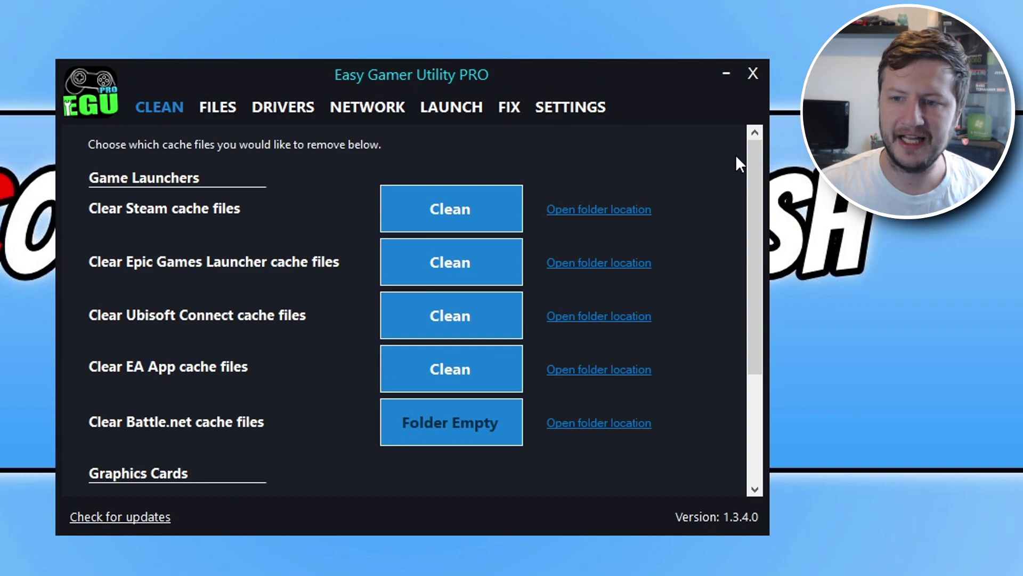
Permanently delete the NVIDIA DXCache files under Graphics Cards, then go to the FIX page.
drag(755, 165, 760, 328)
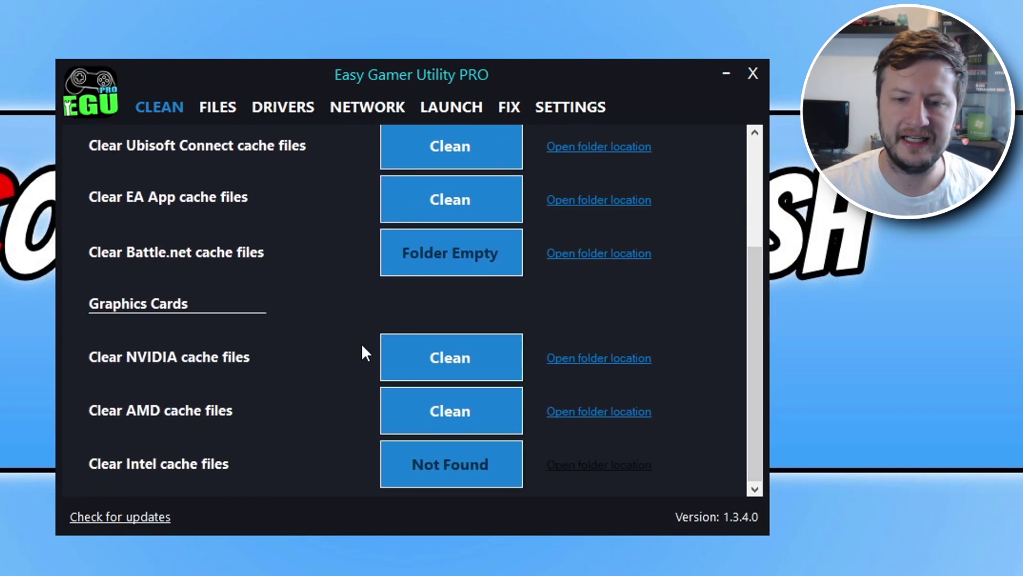
click(401, 350)
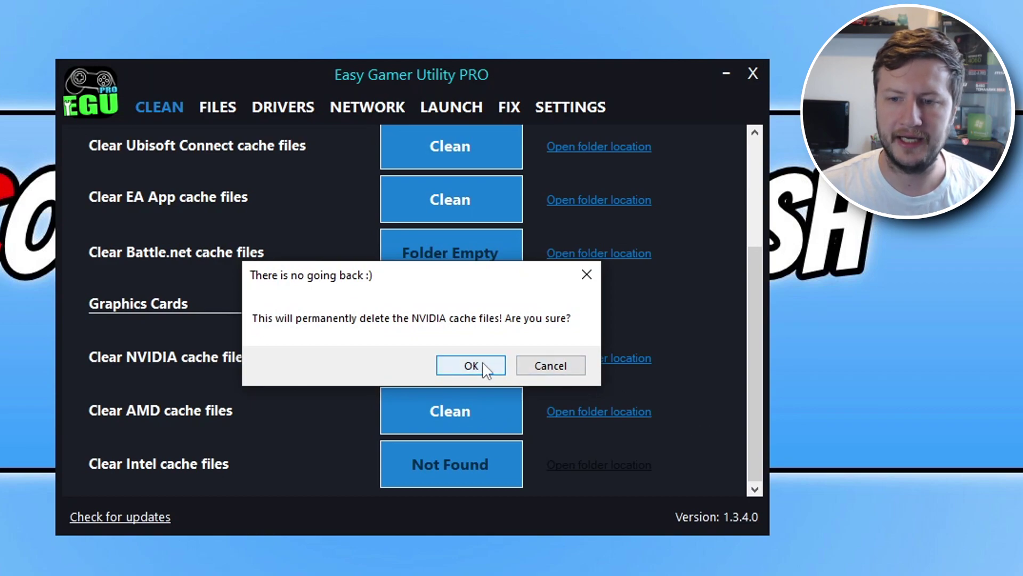
click(471, 366)
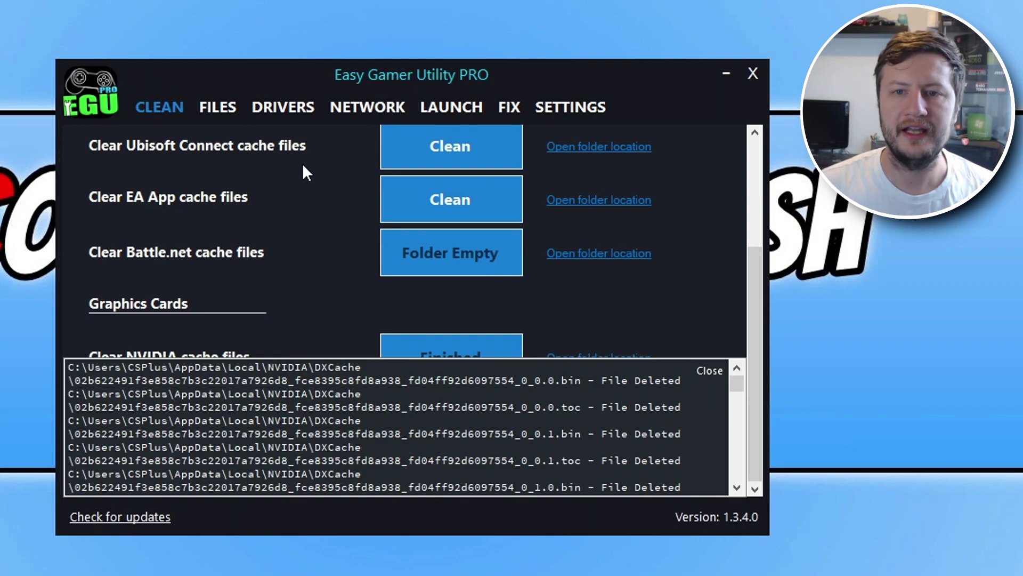
click(512, 110)
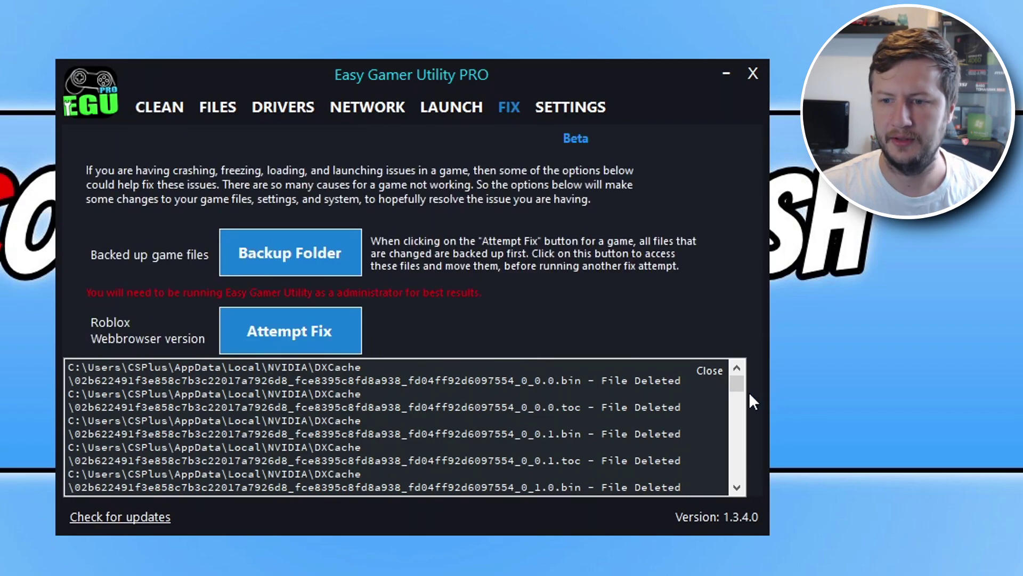
Dismiss the deletion log and relaunch Easy Gamer Utility as administrator from Start.
click(719, 370)
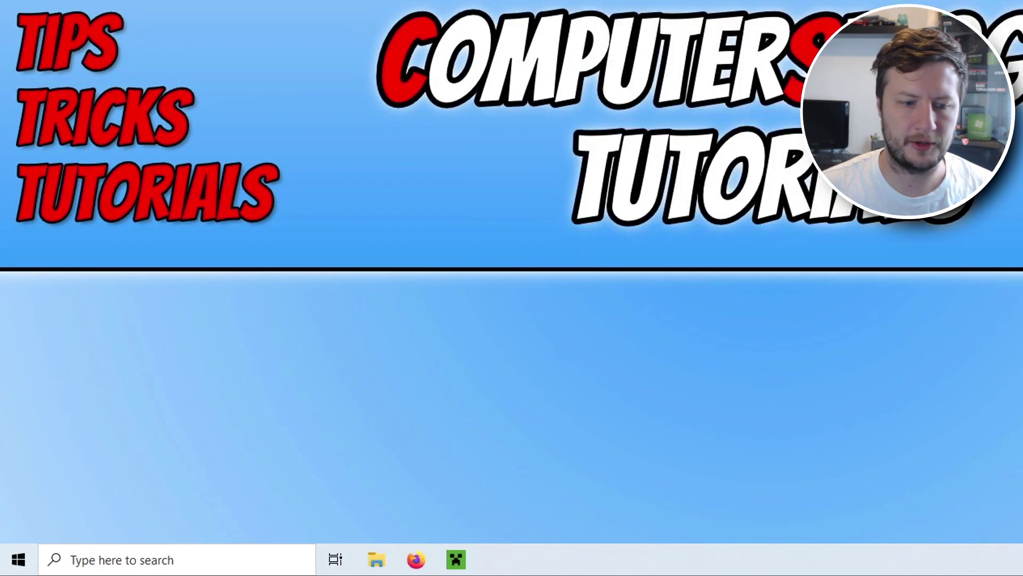
click(18, 559)
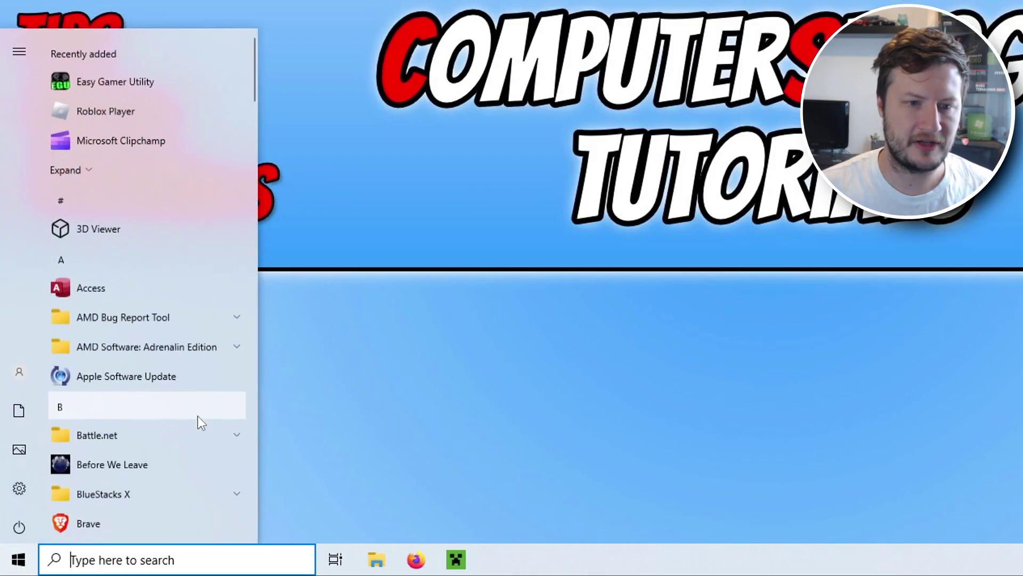
right_click(132, 73)
mouse_move(188, 114)
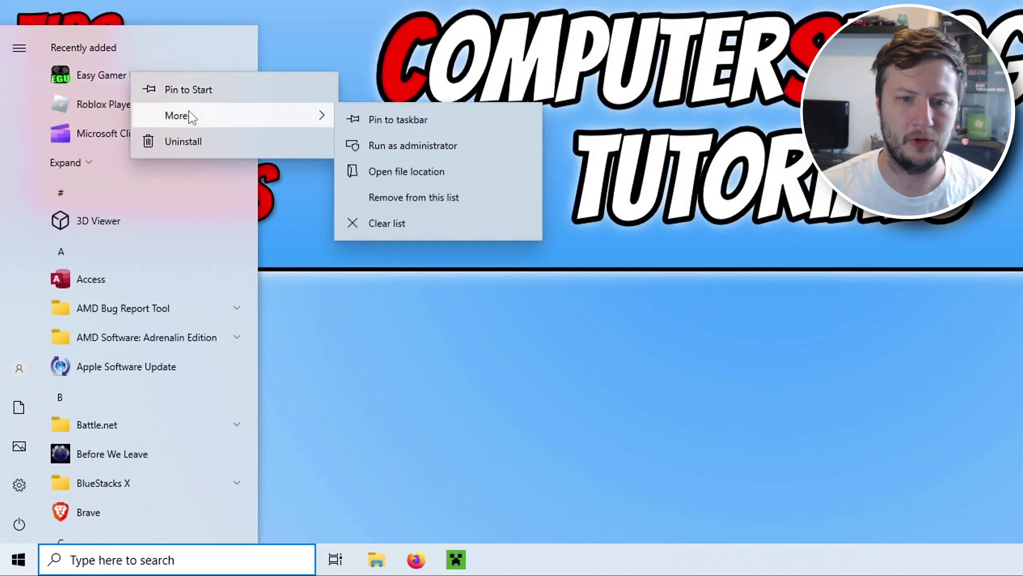
click(452, 145)
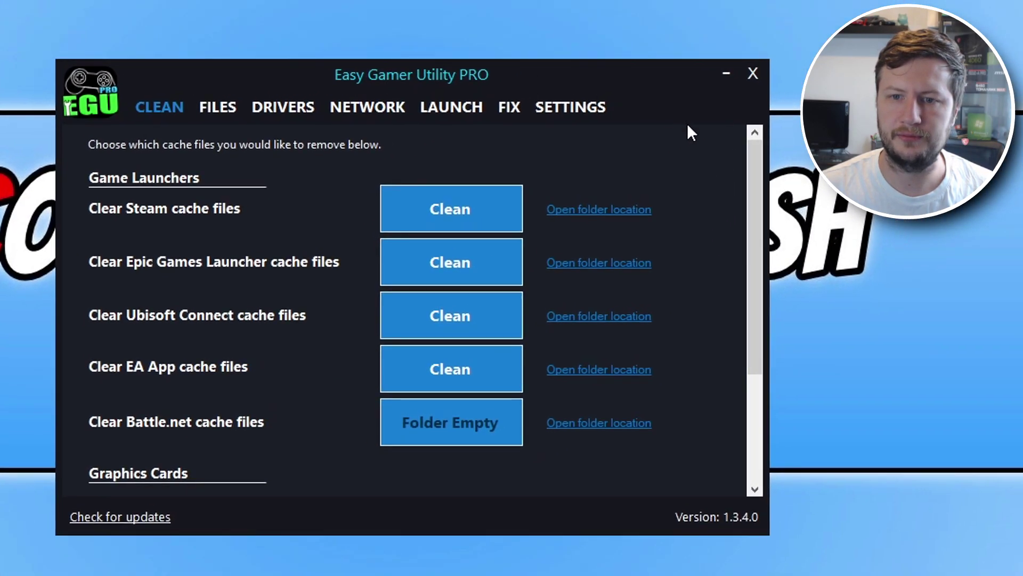
Run Attempt Fix for Minecraft on the FIX page, then close the error log.
click(514, 108)
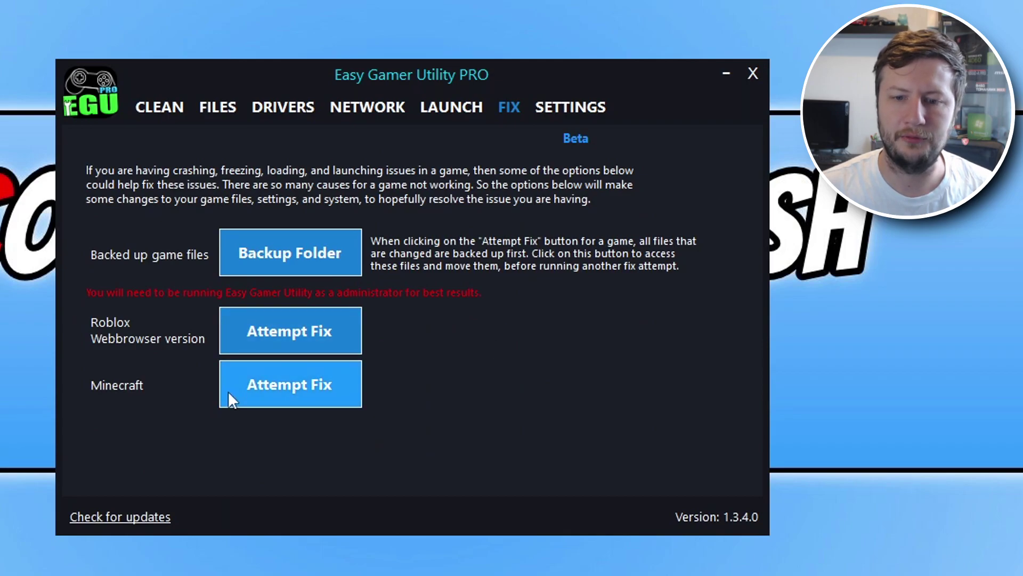
click(281, 389)
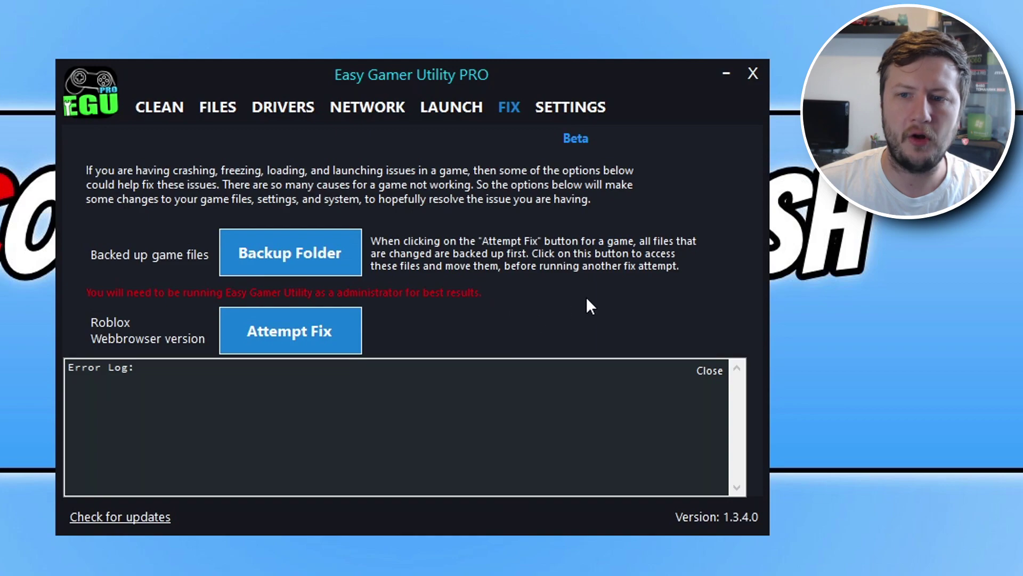
click(716, 373)
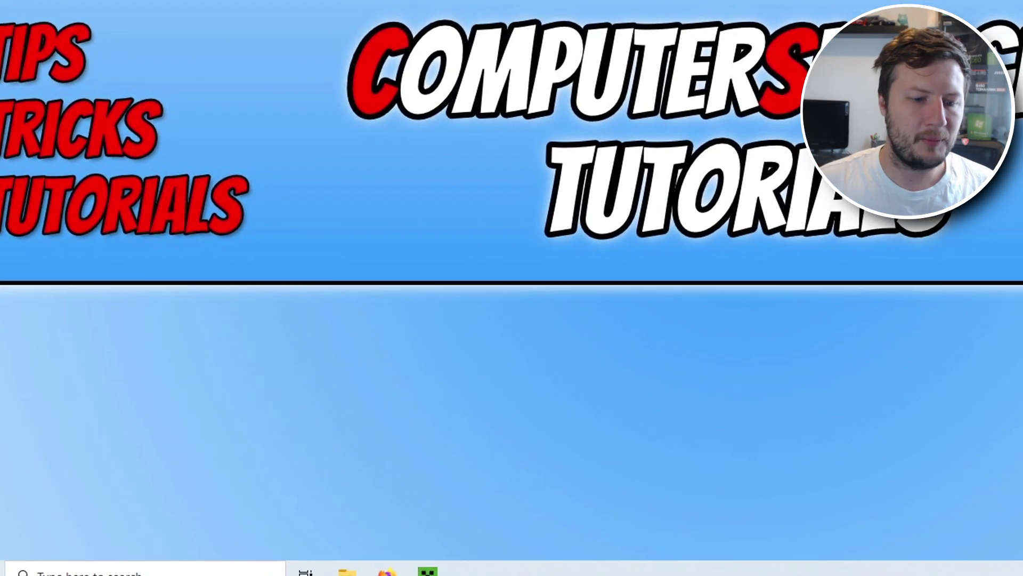
Check for updates under Update & Security, confirming Windows is up to date.
right_click(17, 559)
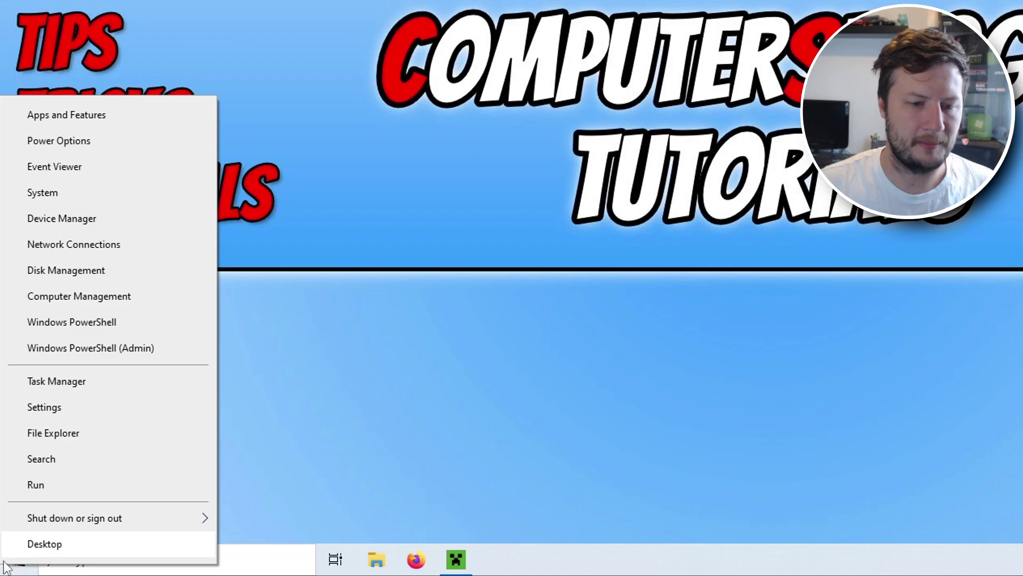
click(143, 406)
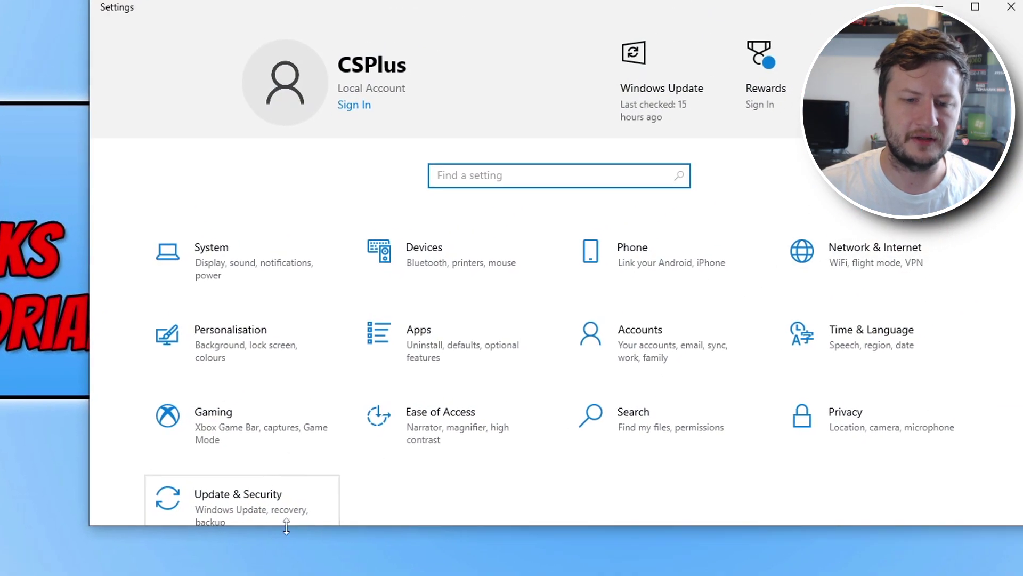
click(268, 499)
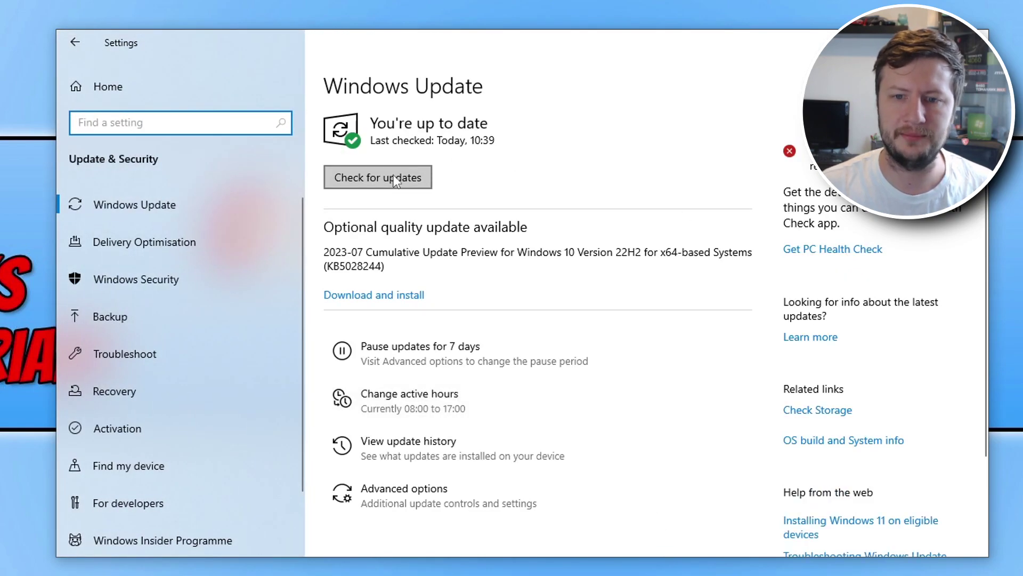
click(395, 180)
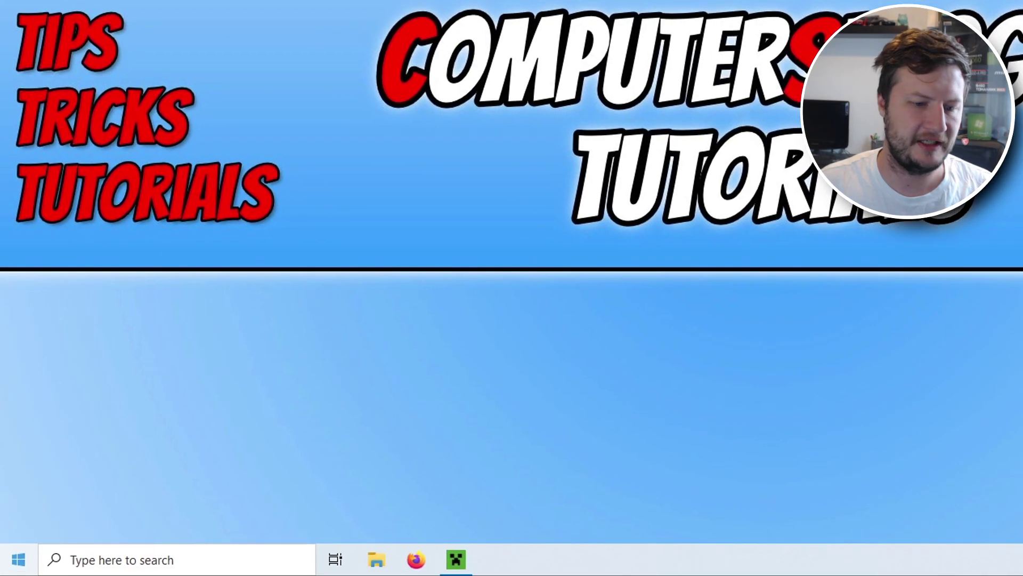
click(18, 560)
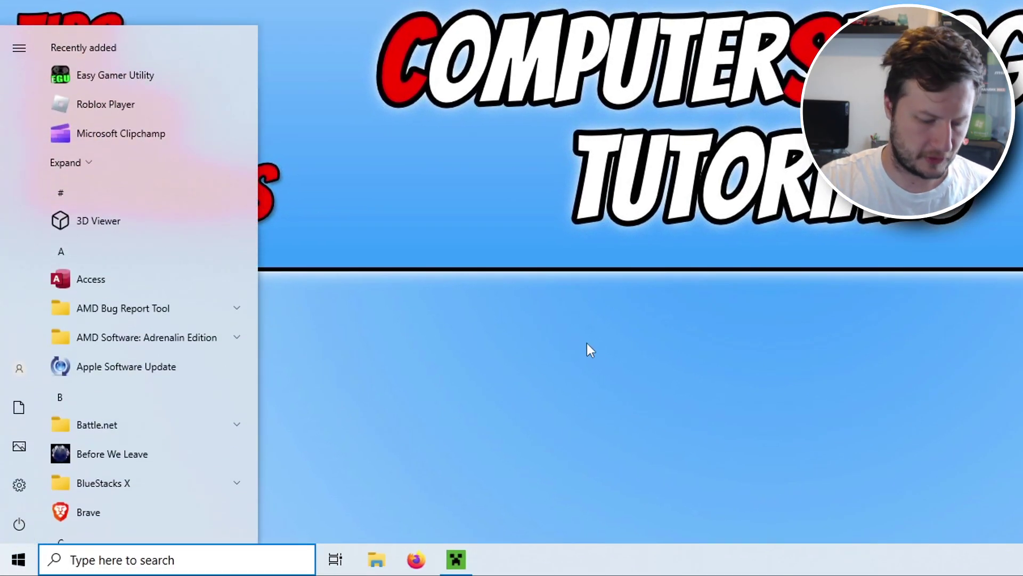
Open Microsoft Store via a STORE search, update all apps from Library, then close it.
text(STORE)
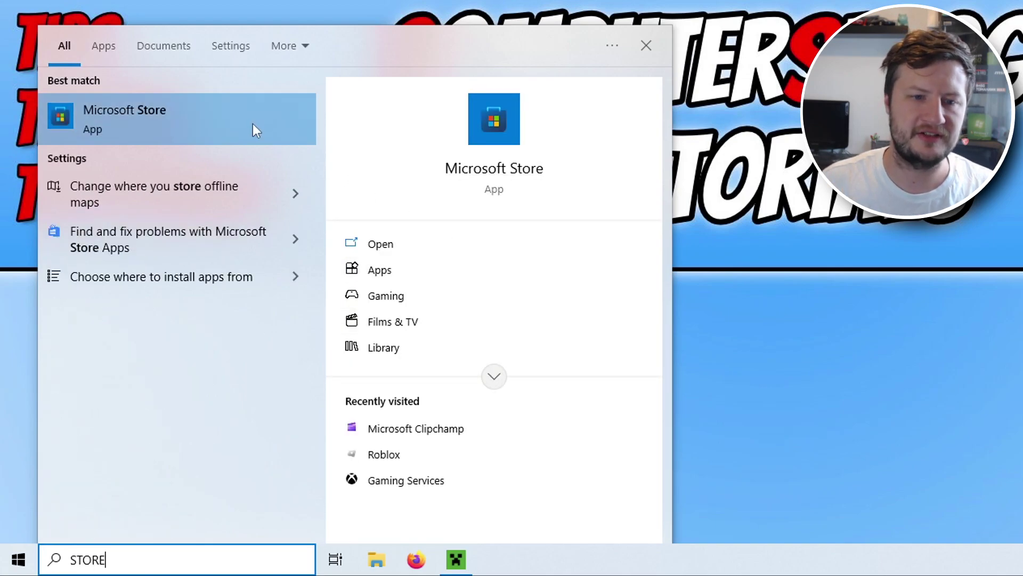
click(252, 123)
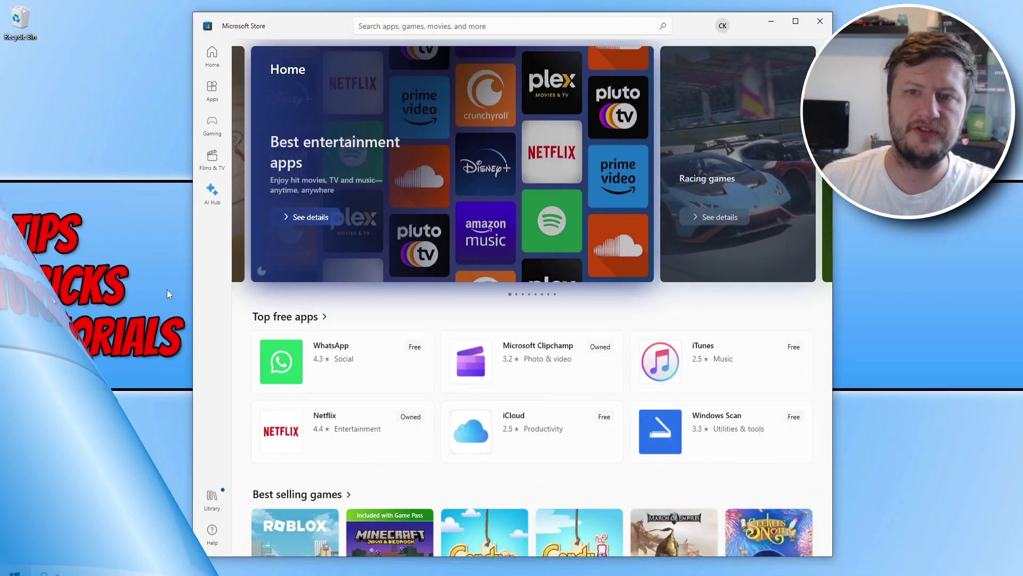
click(212, 497)
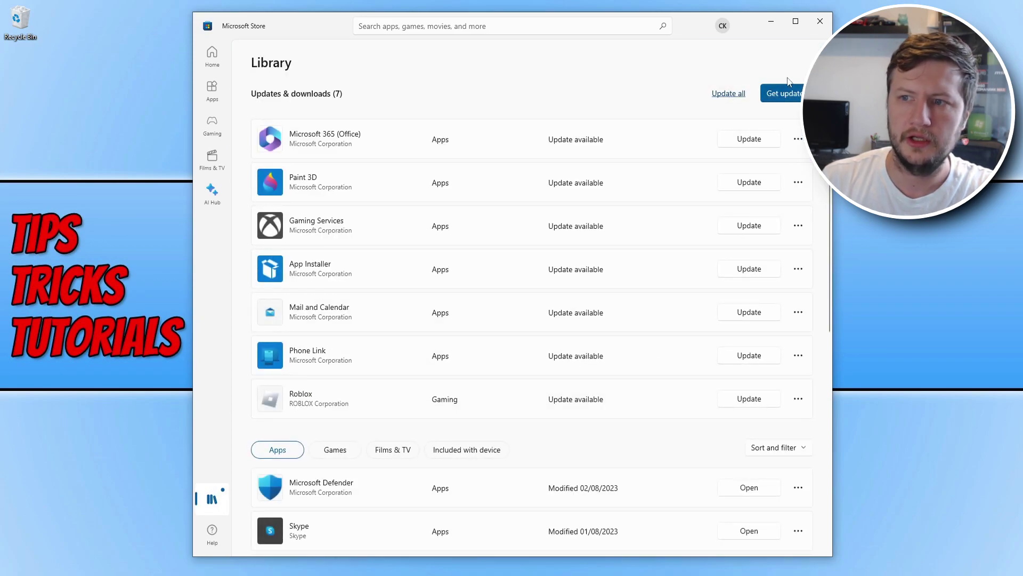
click(738, 101)
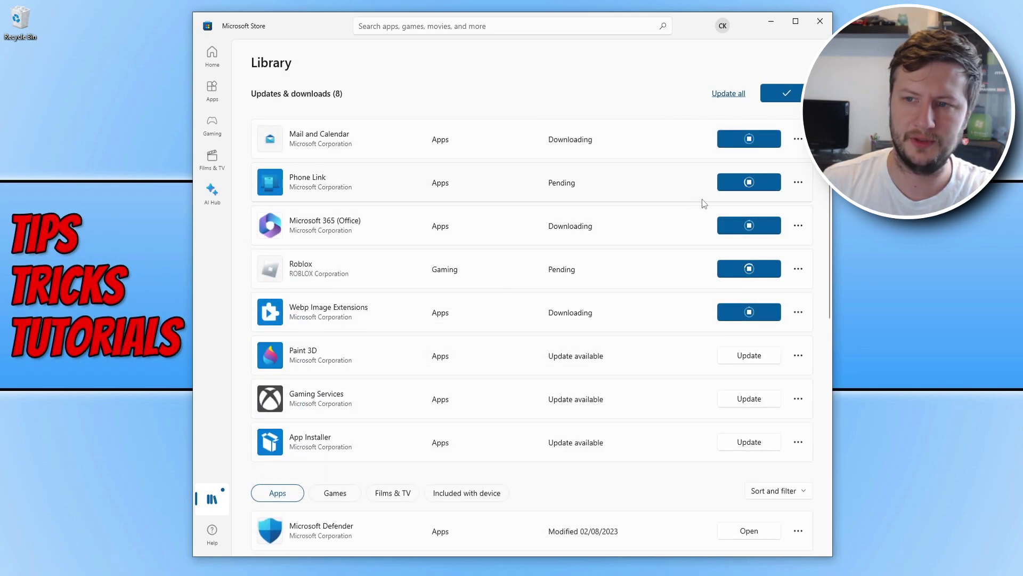
click(726, 95)
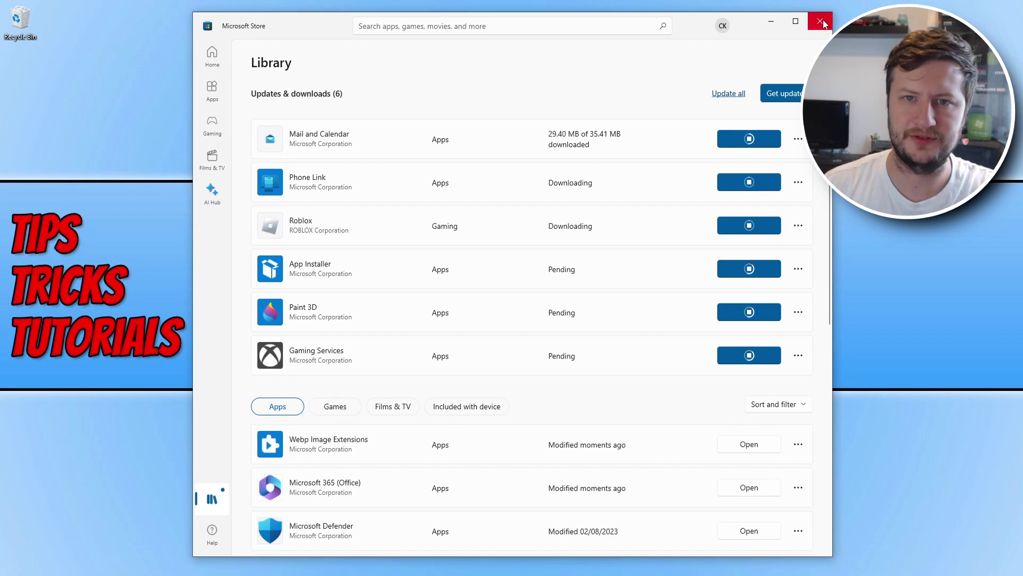
click(823, 24)
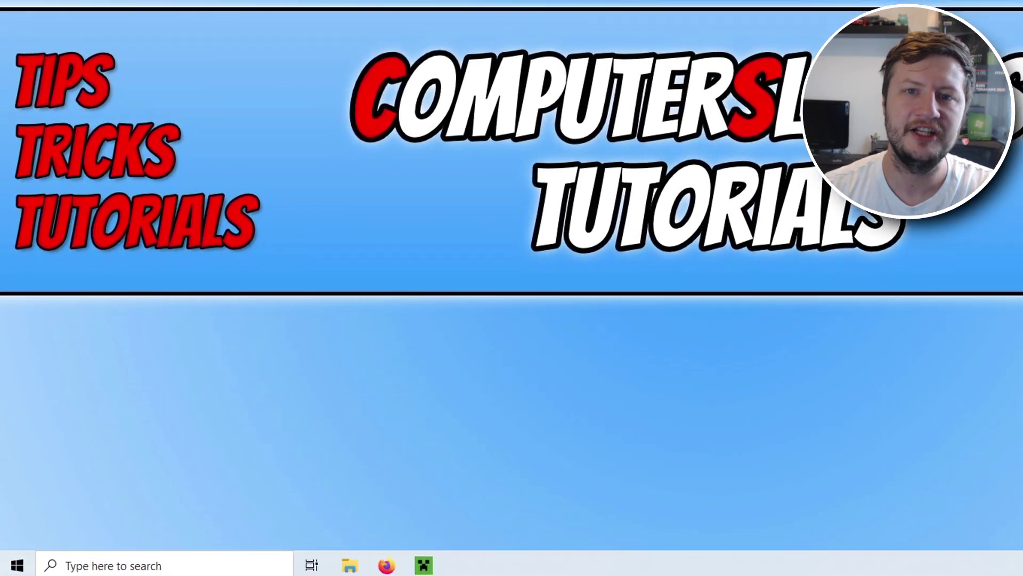
Expand Display adapters in Device Manager and select the NVIDIA GeForce RTX 4060.
right_click(3, 570)
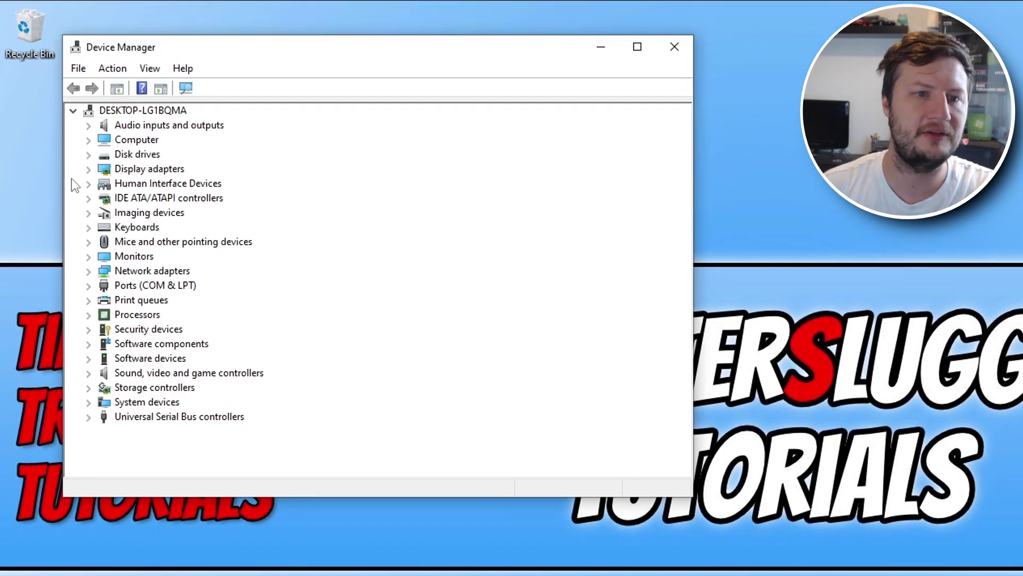
click(89, 168)
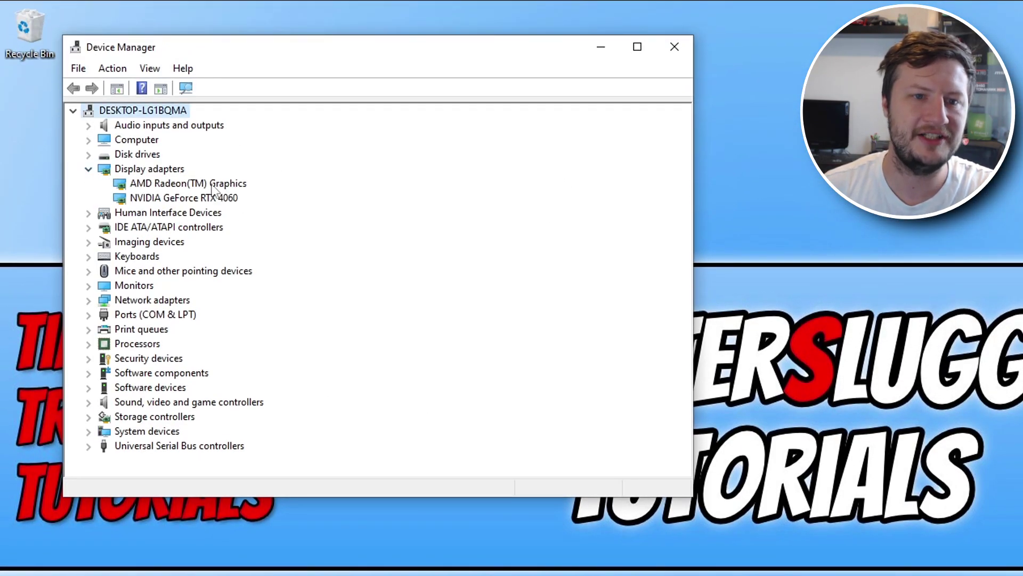
click(230, 198)
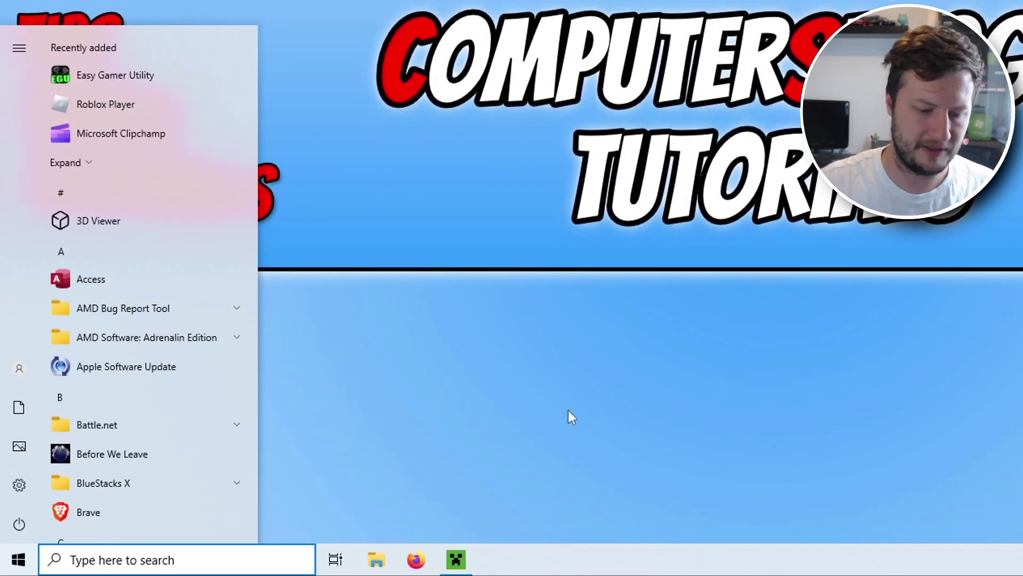
Launch Disk Clean-up from a DISK search and accept drive C:.
text(DISK)
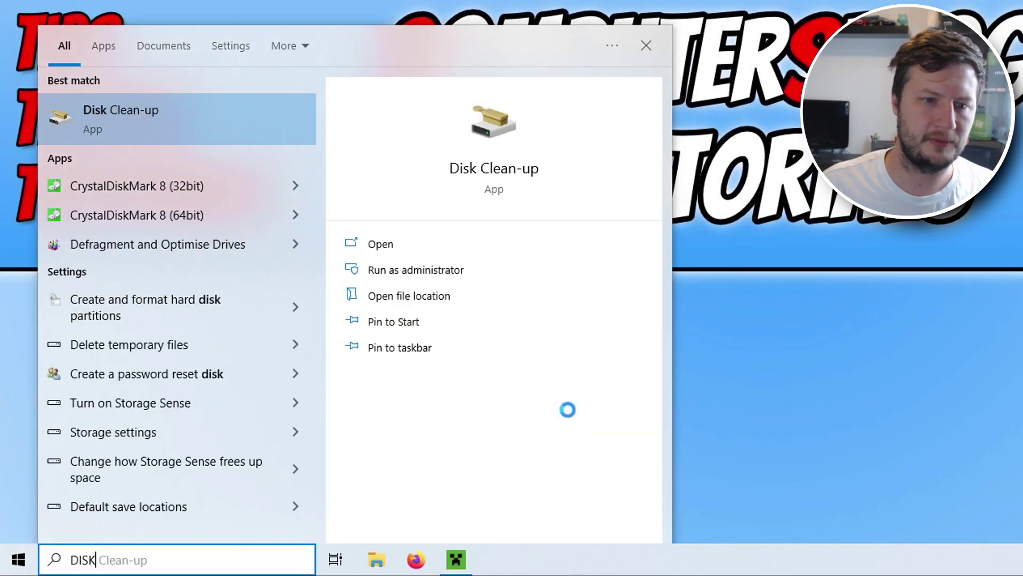
click(171, 105)
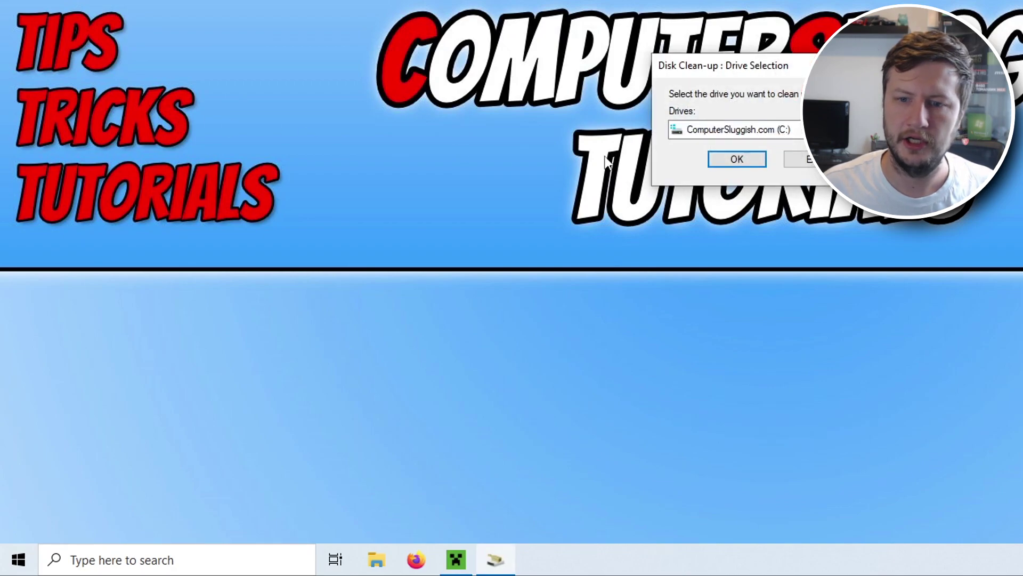
click(746, 160)
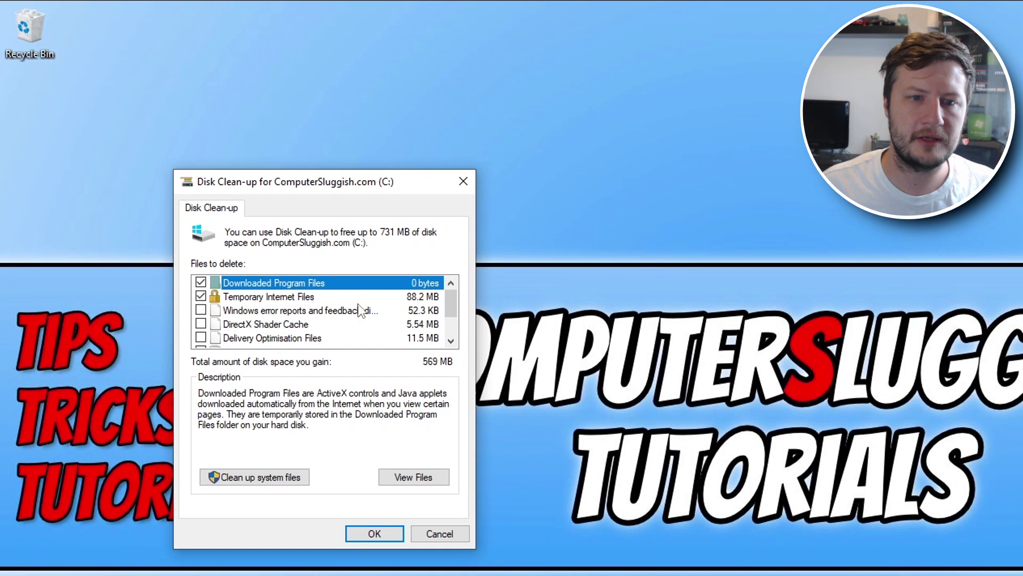
Tick only DirectX Shader Cache, unticking Temporary Internet Files and Thumbnails, and delete it.
click(279, 325)
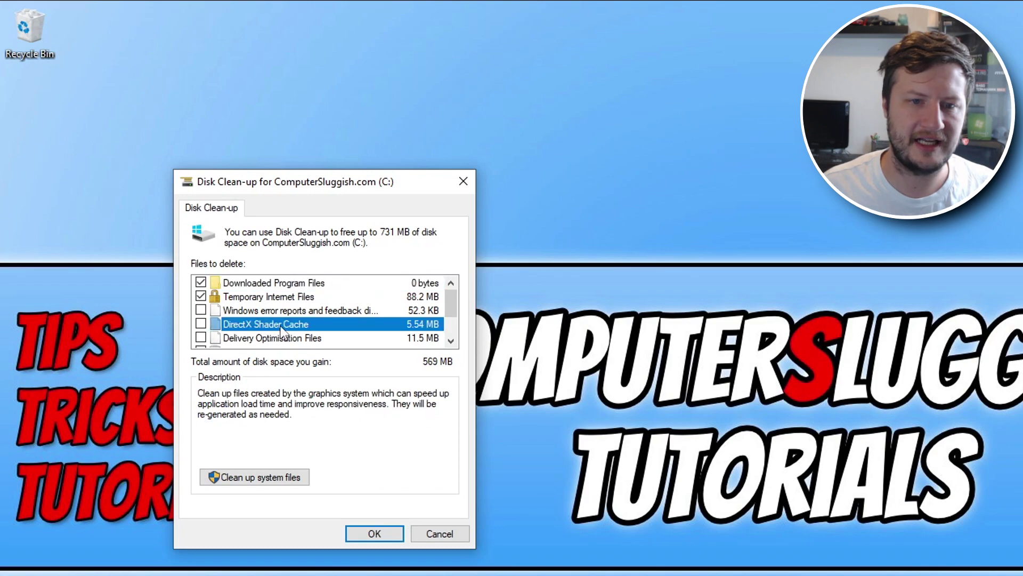
click(201, 324)
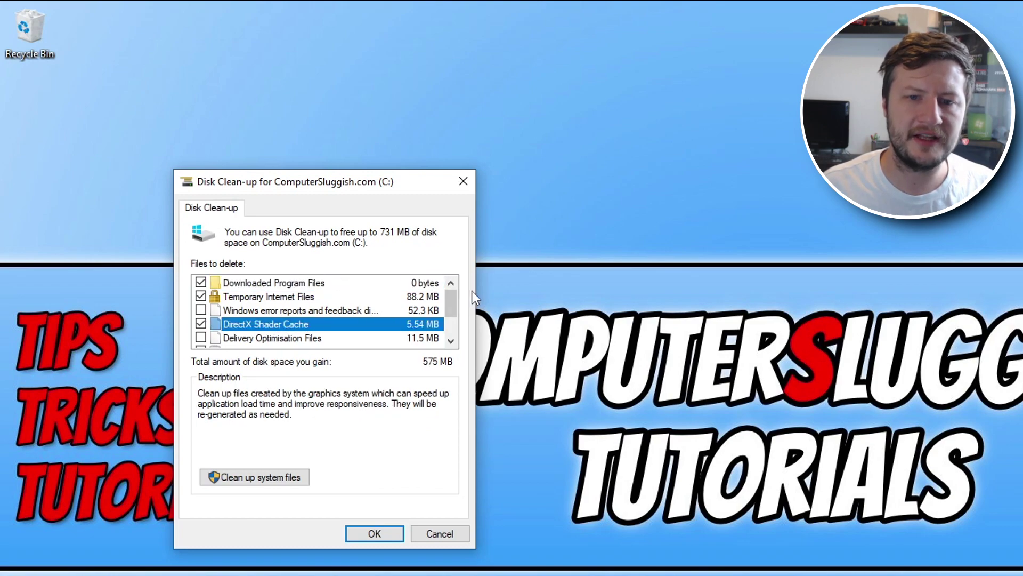
scroll(451, 326, down, 1)
scroll(448, 325, up, 1)
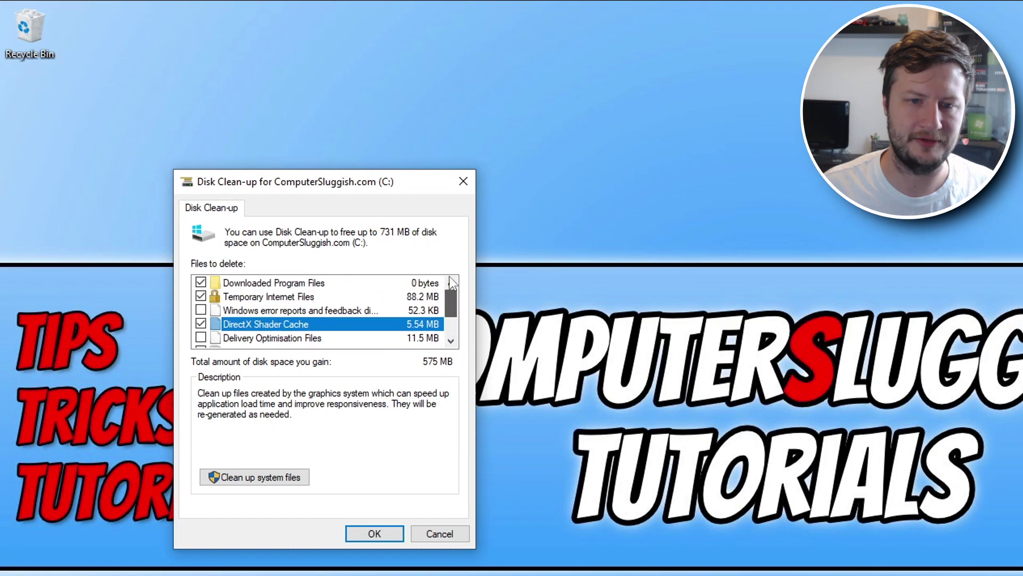
click(201, 296)
scroll(312, 292, down, 1)
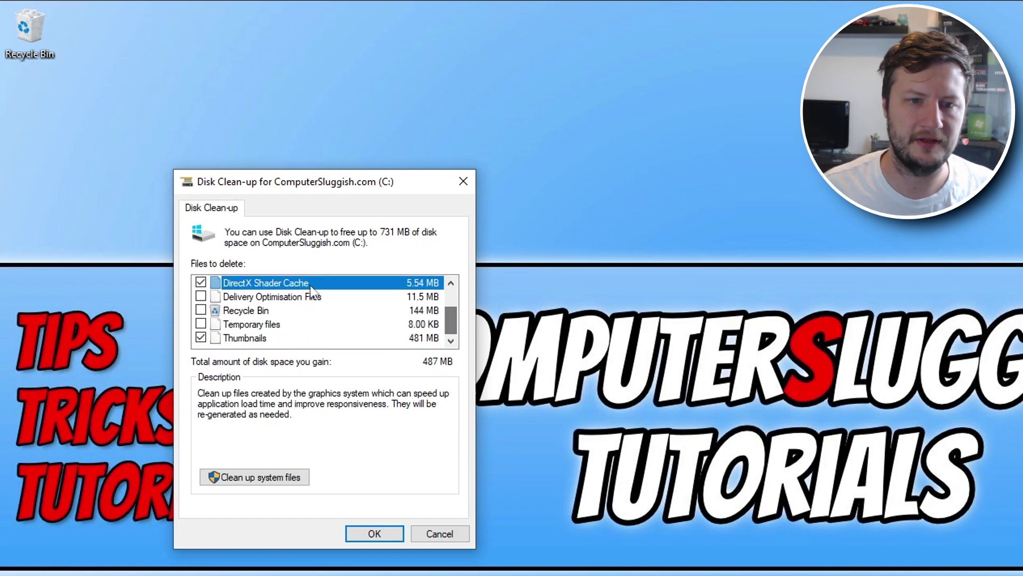
click(200, 337)
scroll(213, 331, up, 1)
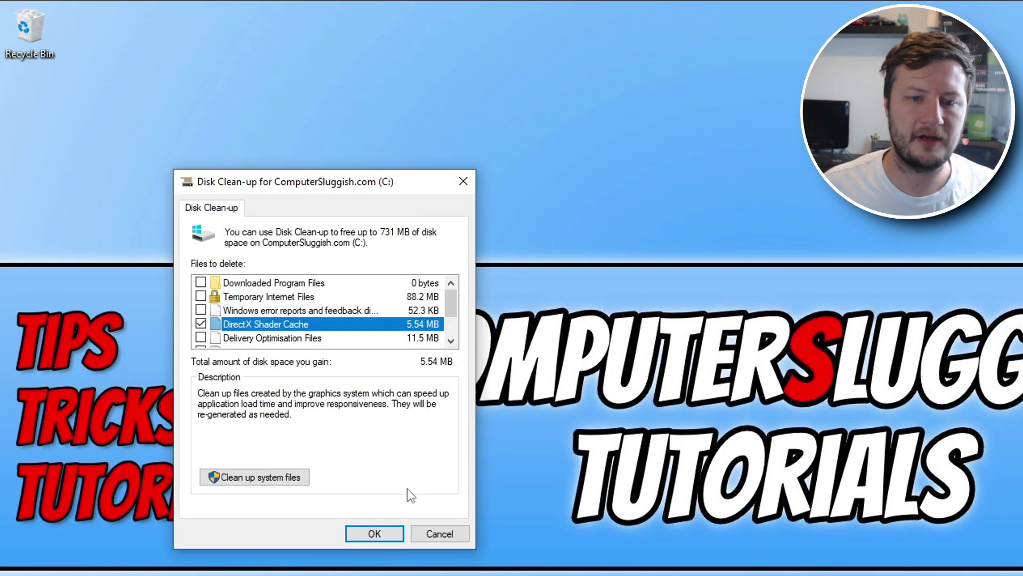
click(387, 533)
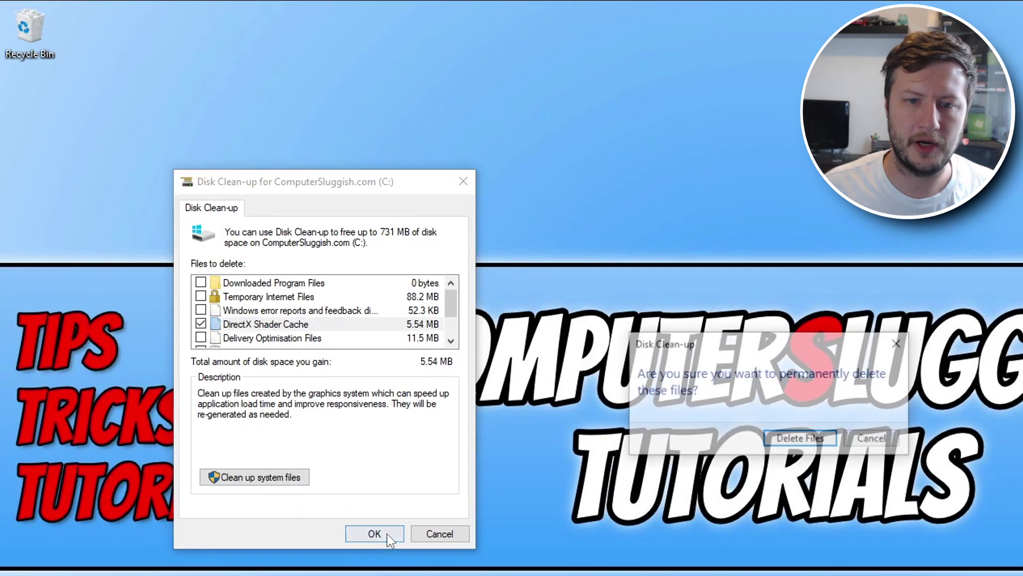
click(810, 438)
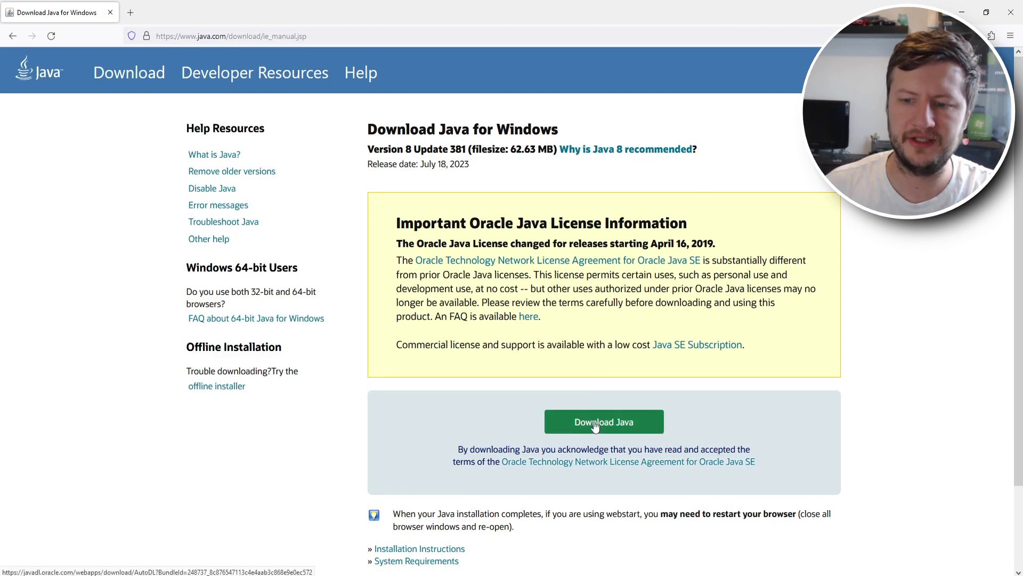
Download the Java installer for Windows, run JavaSetup8u381, and minimize Firefox.
click(590, 432)
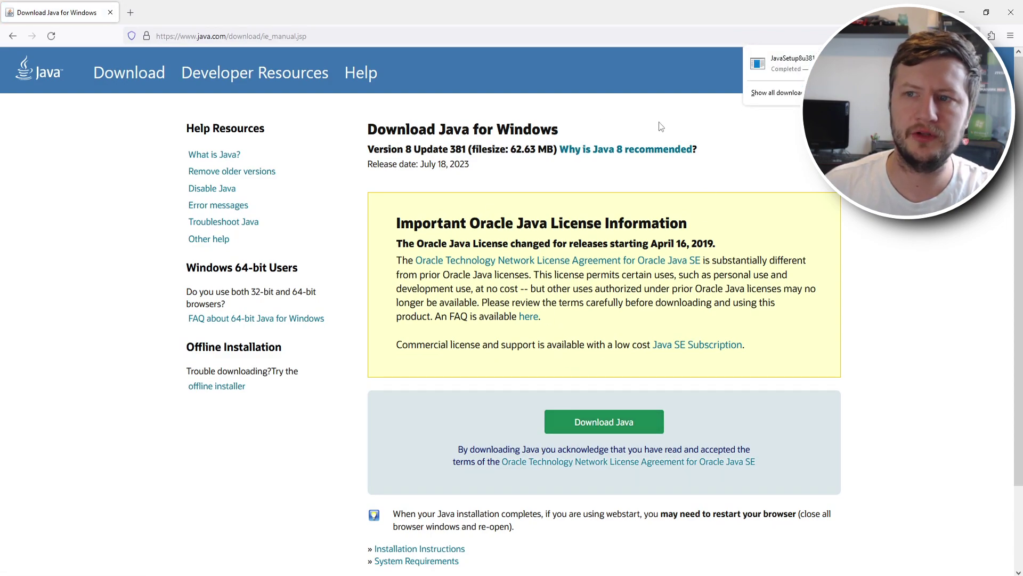
click(802, 64)
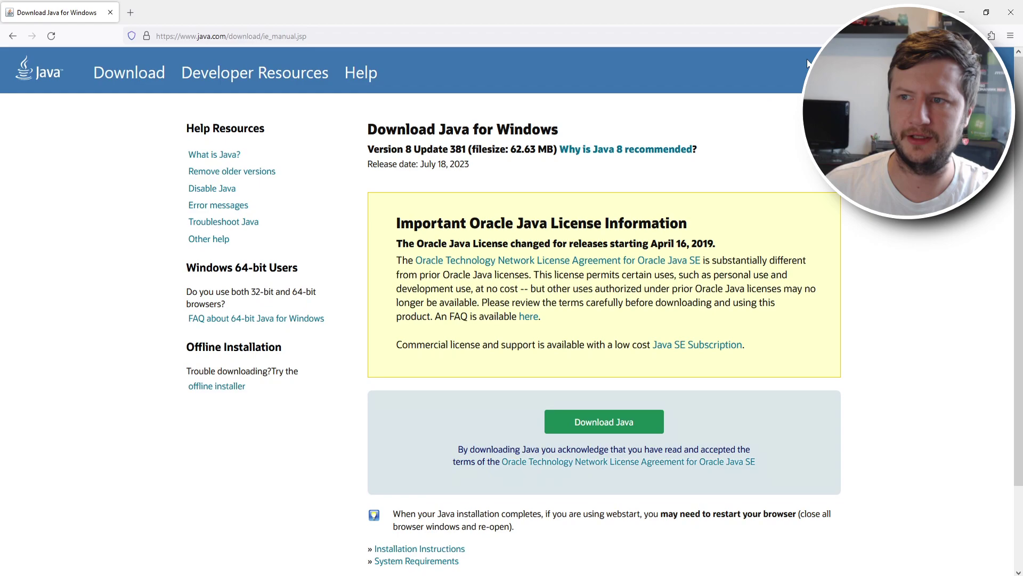
click(967, 11)
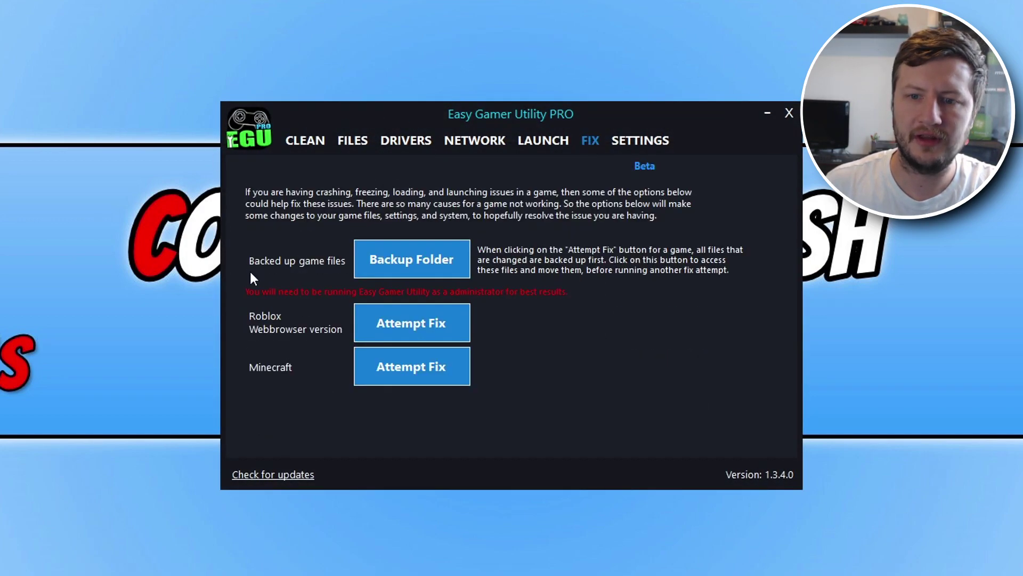
Open the Backup Folder from Easy Gamer Utility PRO's fix page.
click(439, 261)
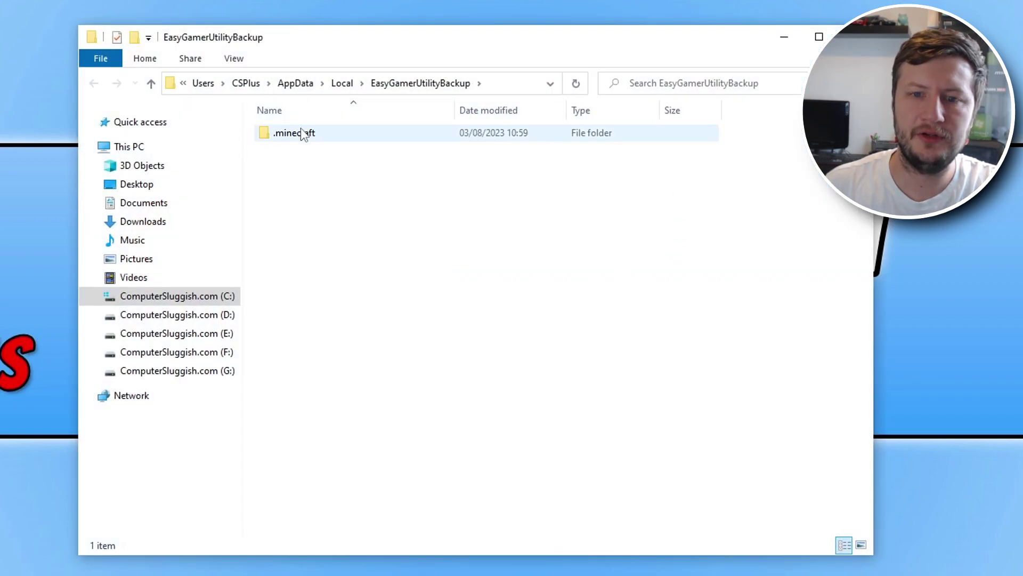
Look through the 16 items in the backed-up .minecraft folder, then return to EasyGamerUtilityBackup.
double_click(300, 133)
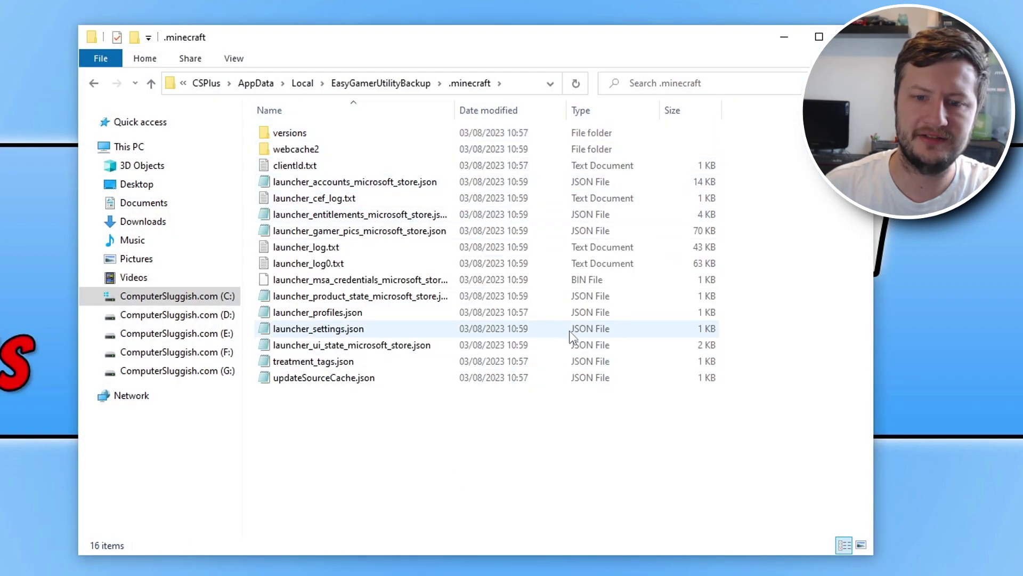
drag(536, 470, 499, 472)
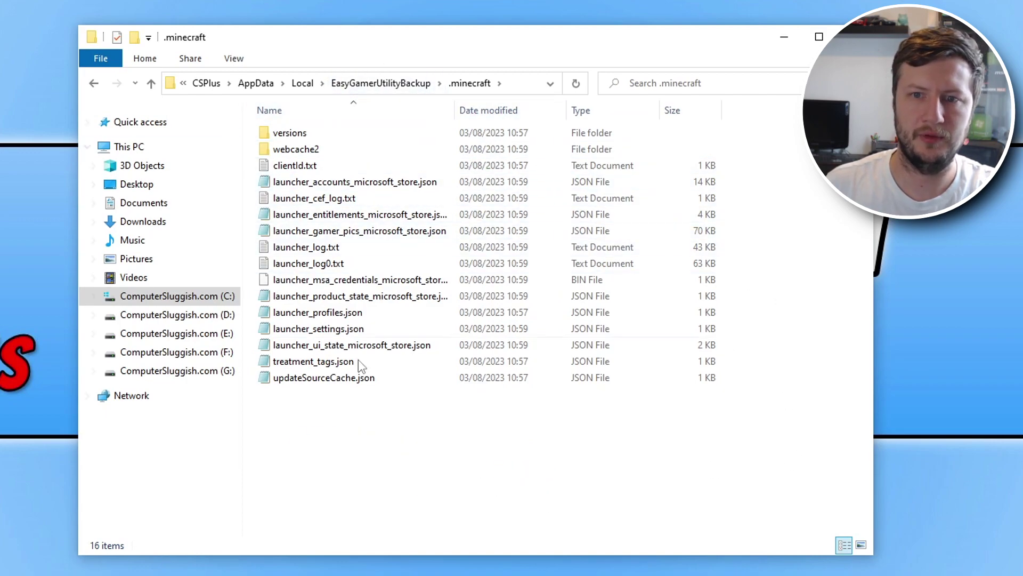
click(367, 85)
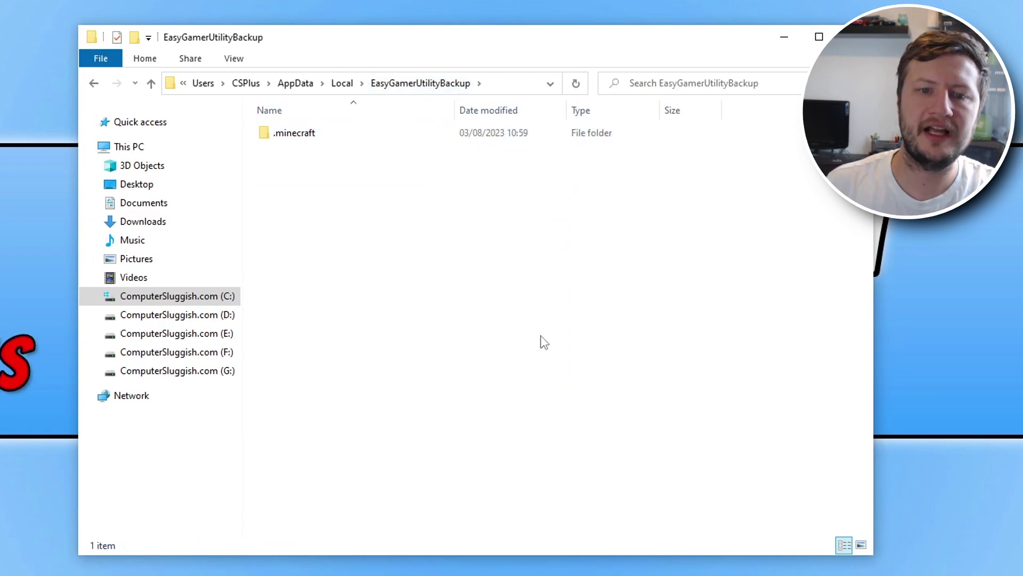